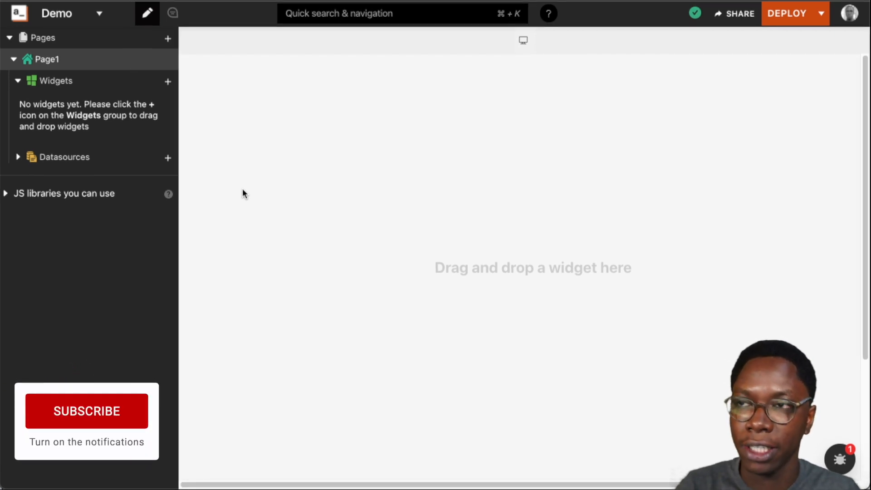
- Add a Rating widget near the upper left of the empty canvas and set its max count to 3
click(167, 81)
scroll(109, 317, down, 2)
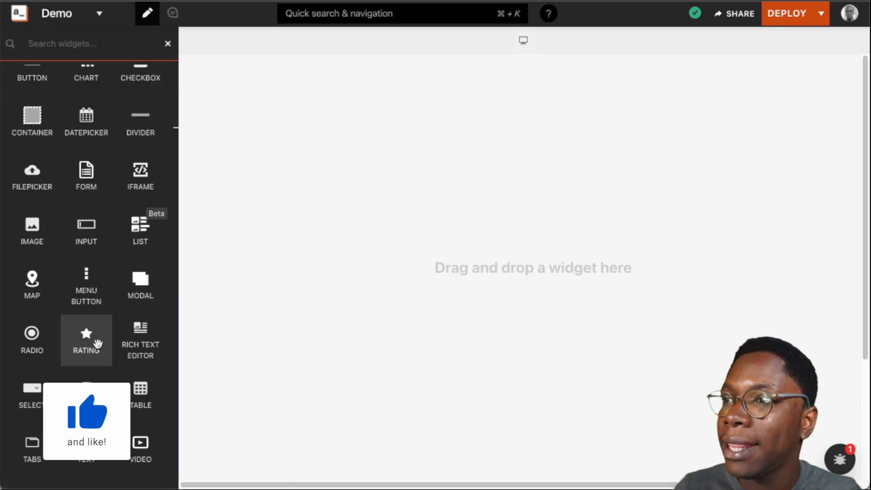
drag(90, 350, 233, 165)
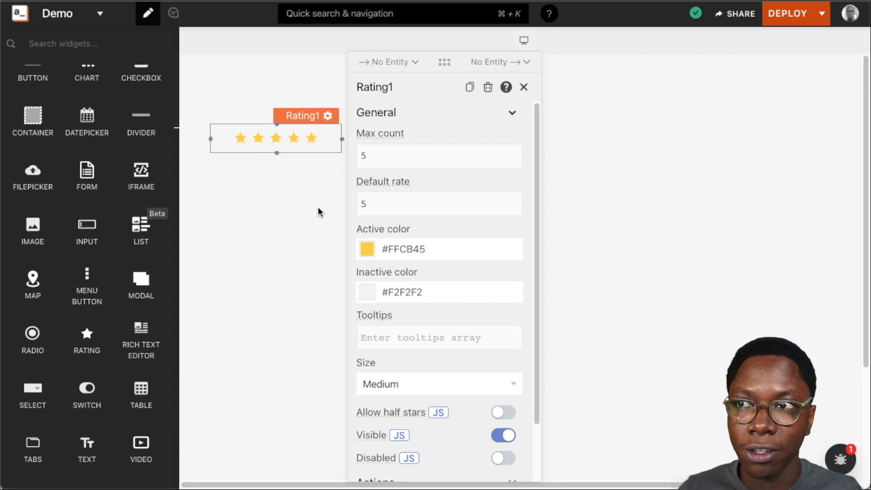
click(392, 164)
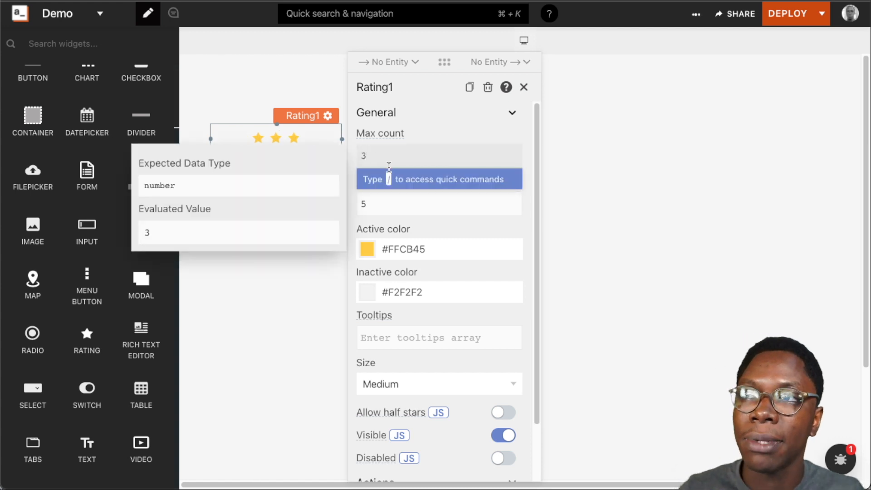
click(254, 278)
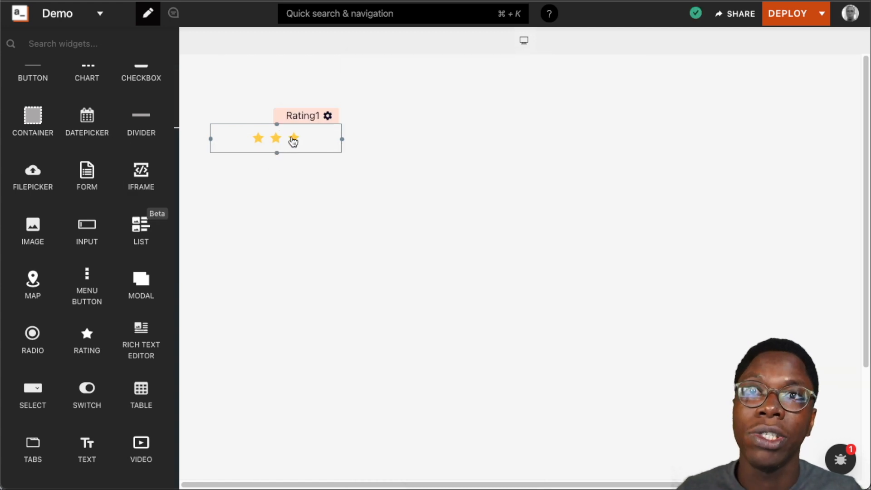
- Set the Rating widget's default rate to 1
click(298, 117)
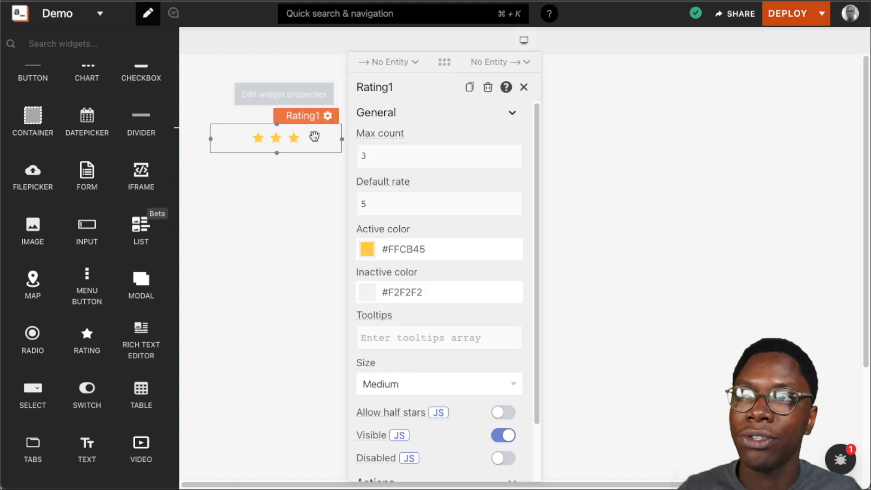
click(391, 202)
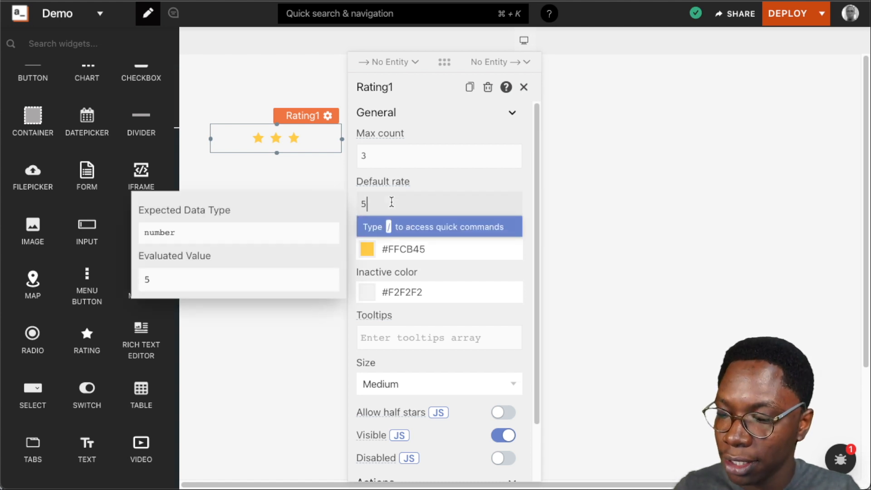
key(BackSpace)
text(1)
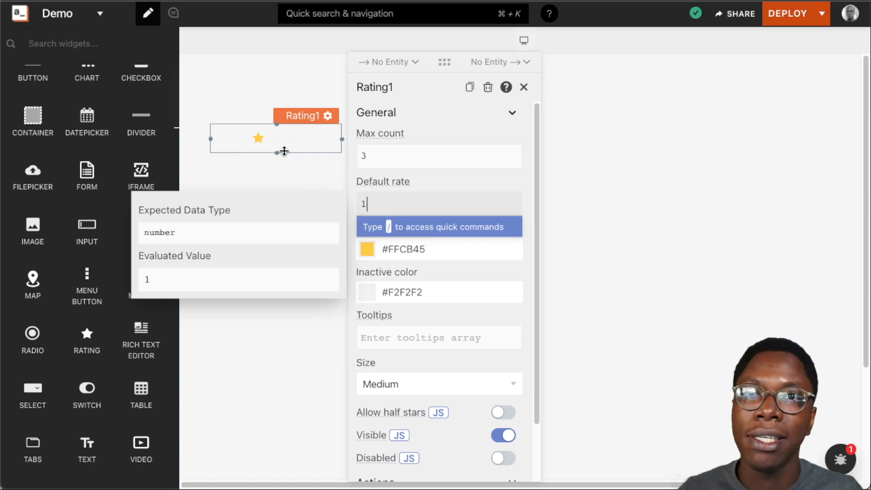
mouse_move(377, 176)
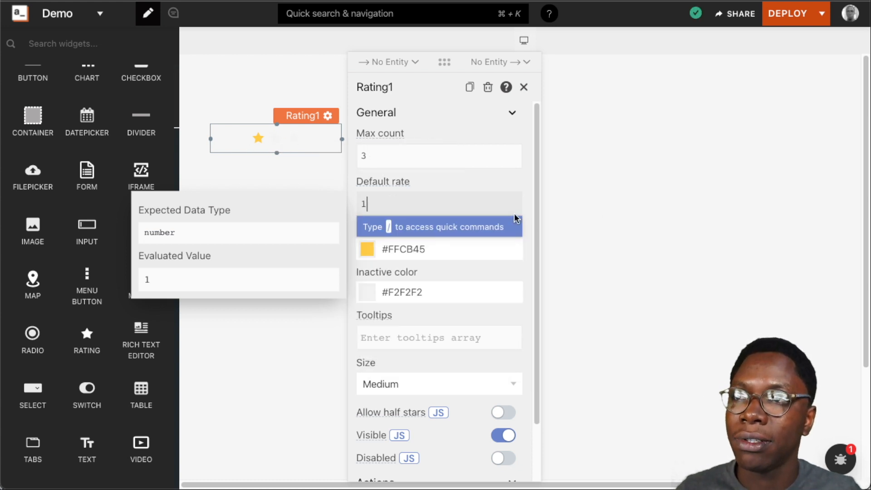
click(424, 183)
- Try light blue #38AFF4 as the Rating widget's active color
scroll(406, 204, down, 1)
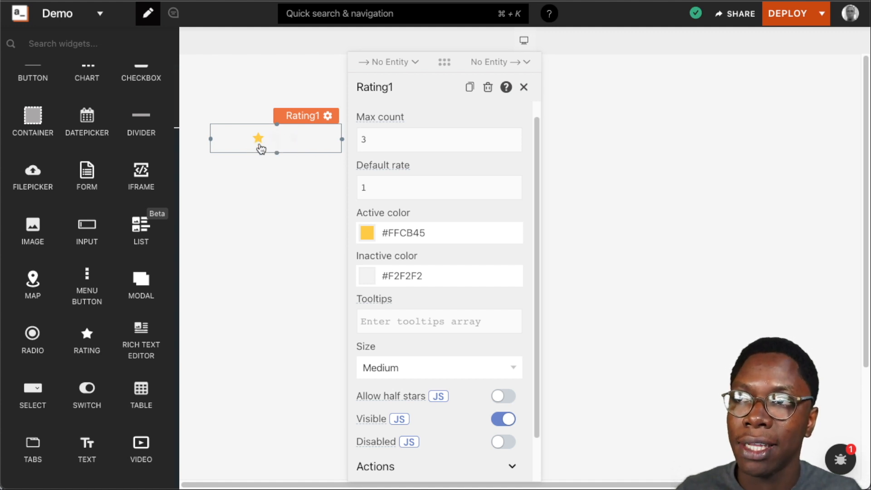
click(367, 275)
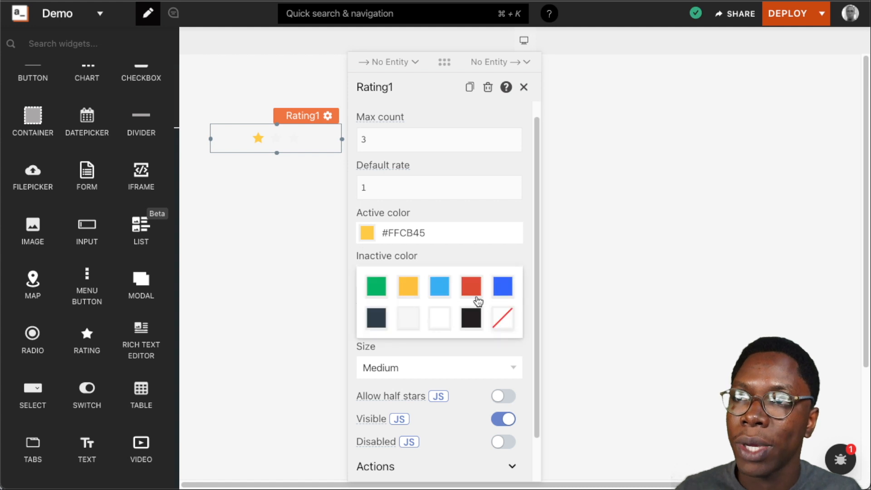
click(439, 286)
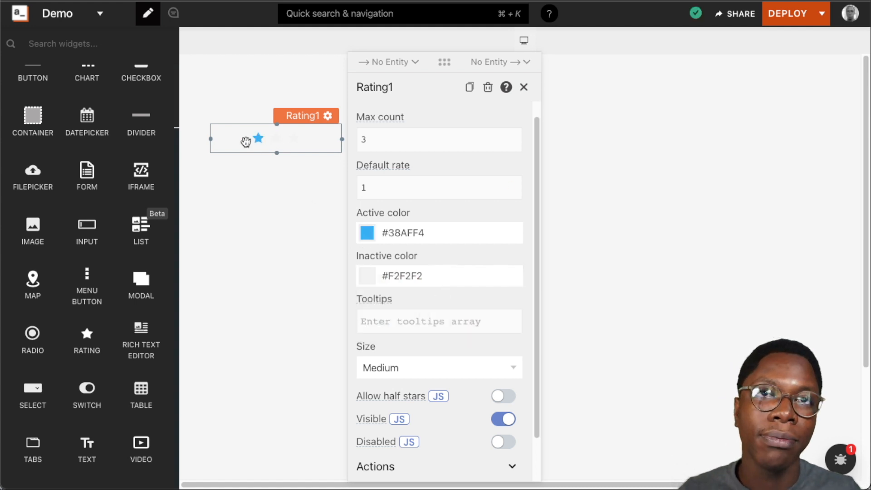
- Set the rating's active color to yellow #FFC13D and its inactive color to dark slate #2E3D49
click(372, 233)
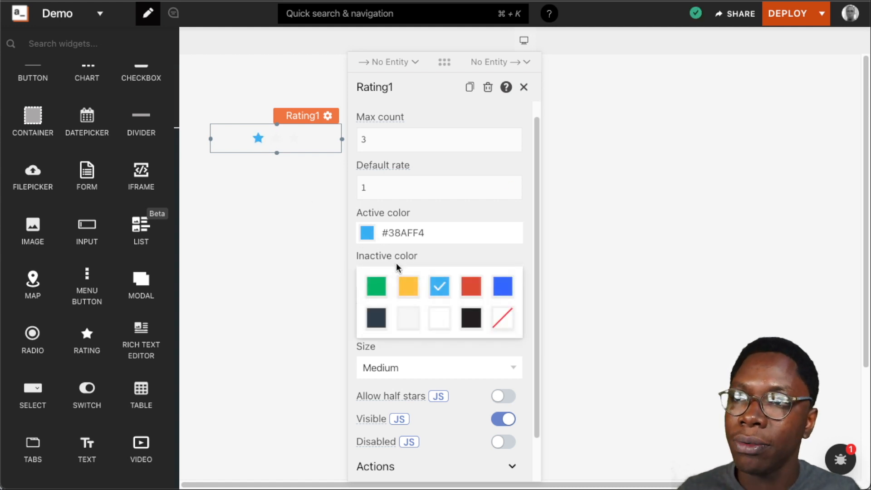
click(408, 285)
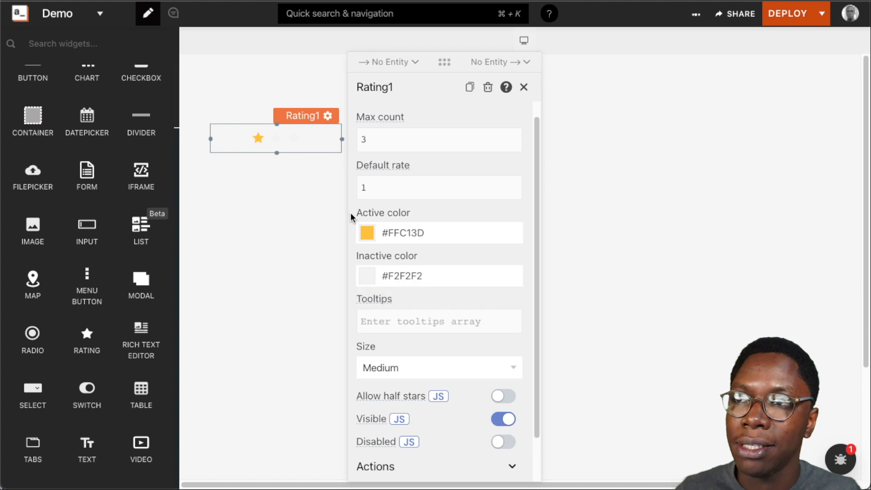
click(373, 275)
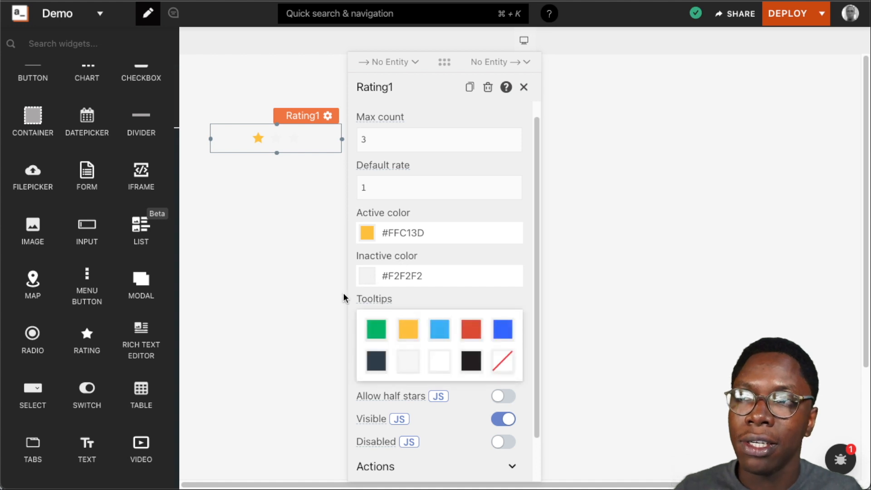
click(377, 363)
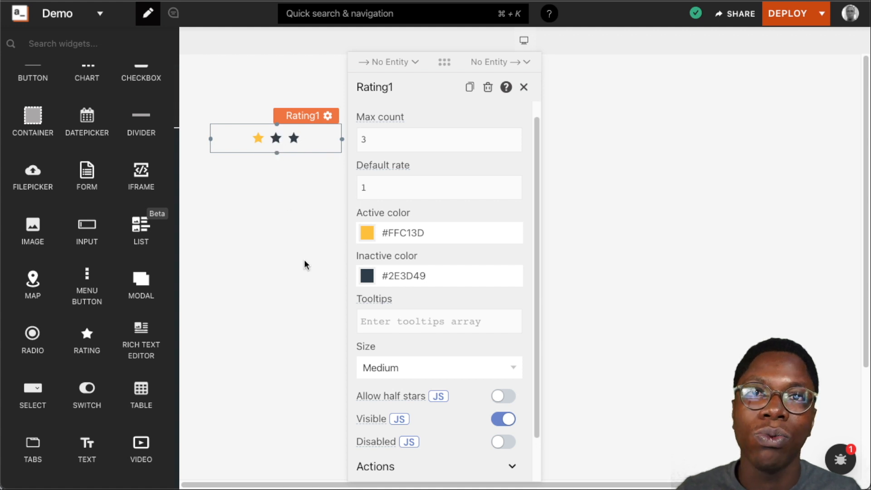
- Enter the tooltips array ["good", "better","best"] for the rating and preview the first star's tooltip on the canvas
scroll(349, 299, down, 1)
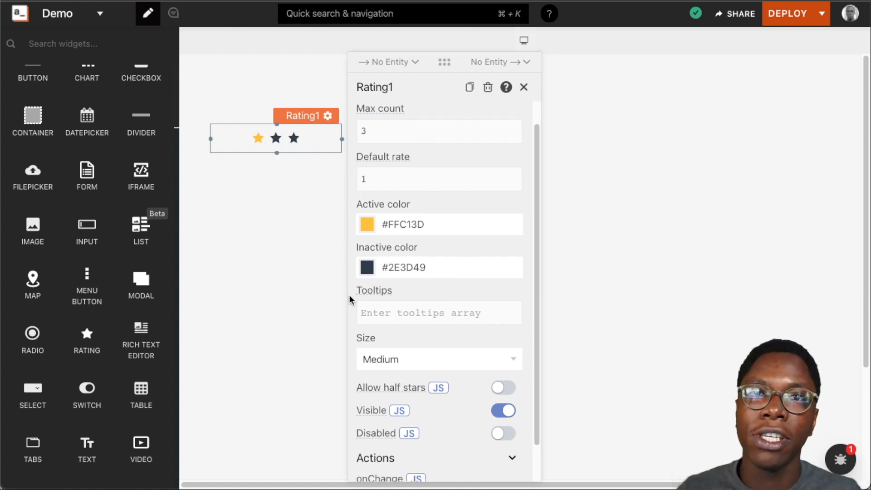
mouse_move(378, 269)
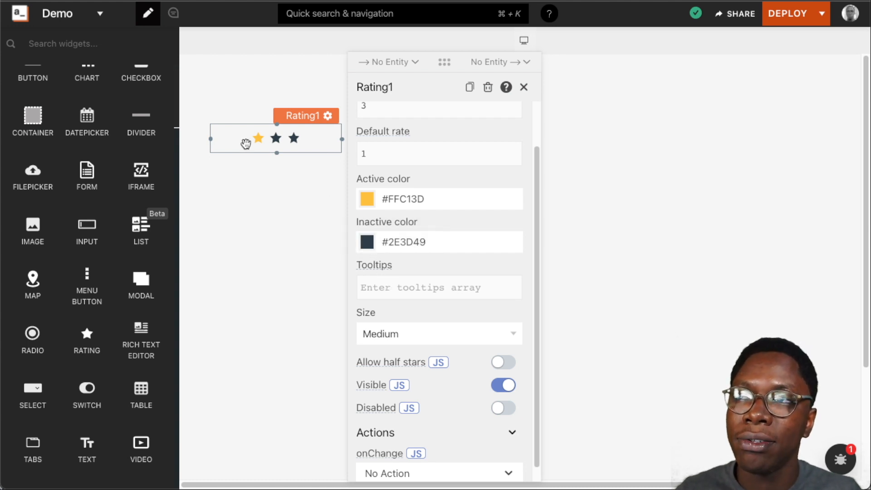
click(389, 290)
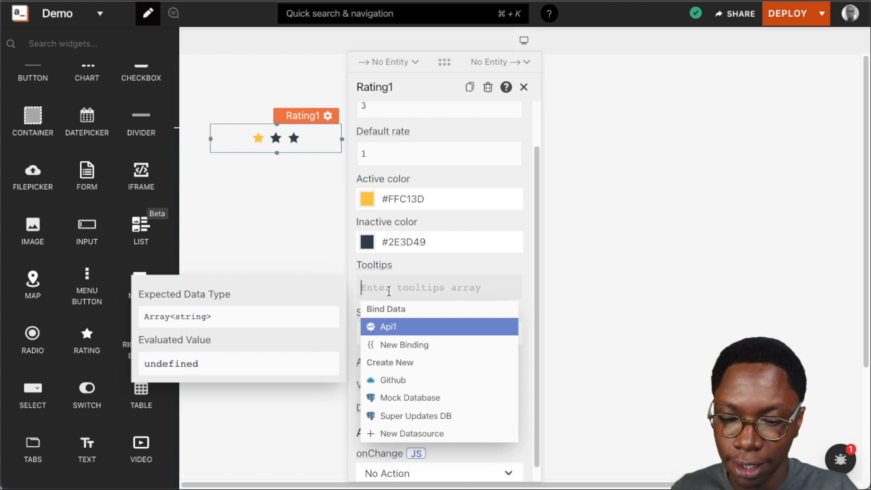
text([)
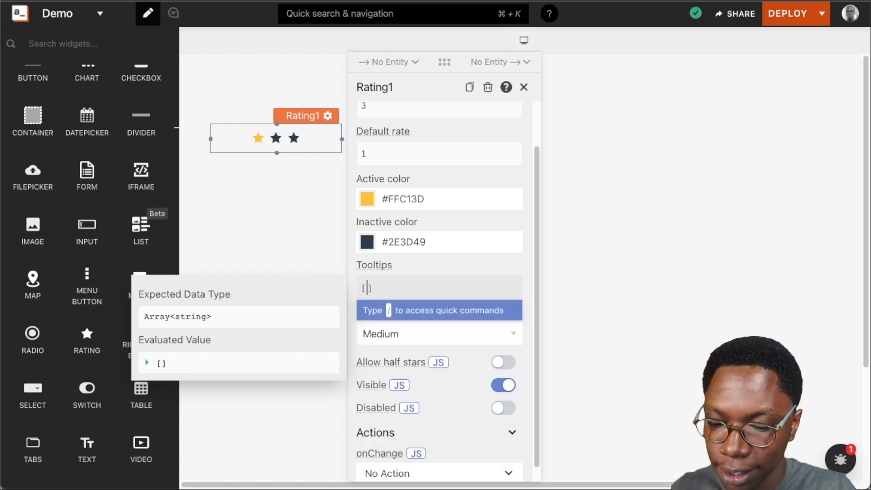
text(")
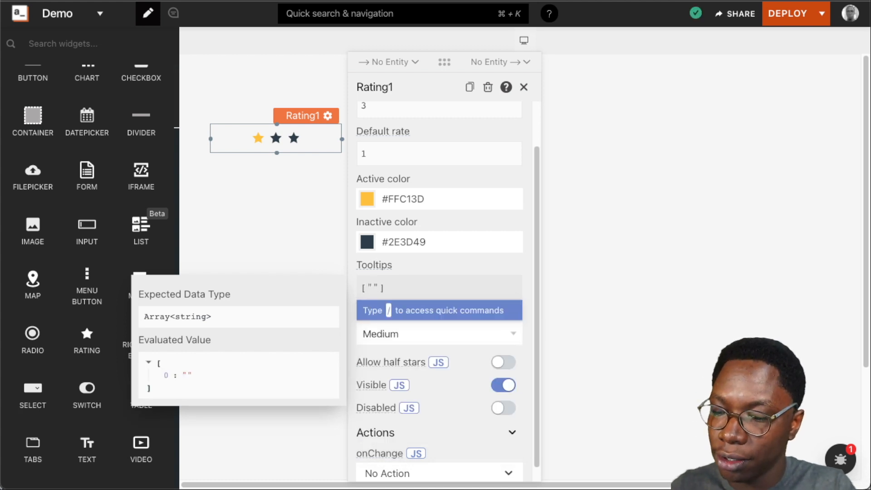
text(good")
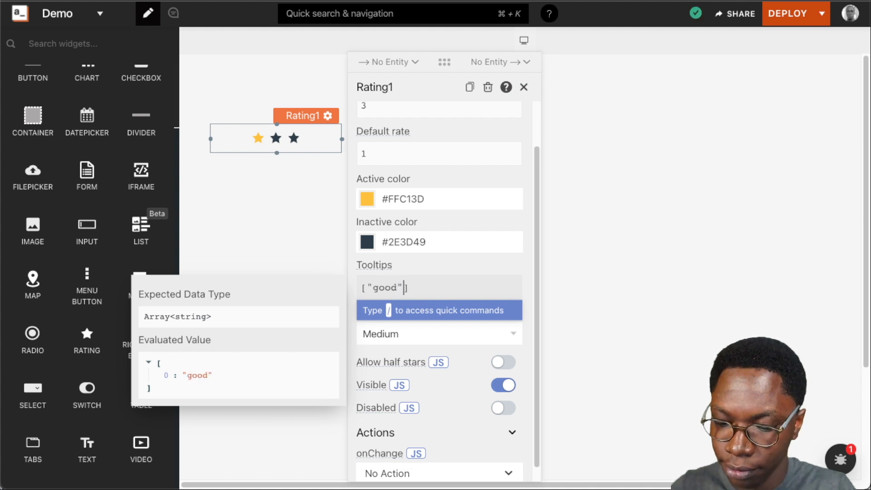
text(, "b)
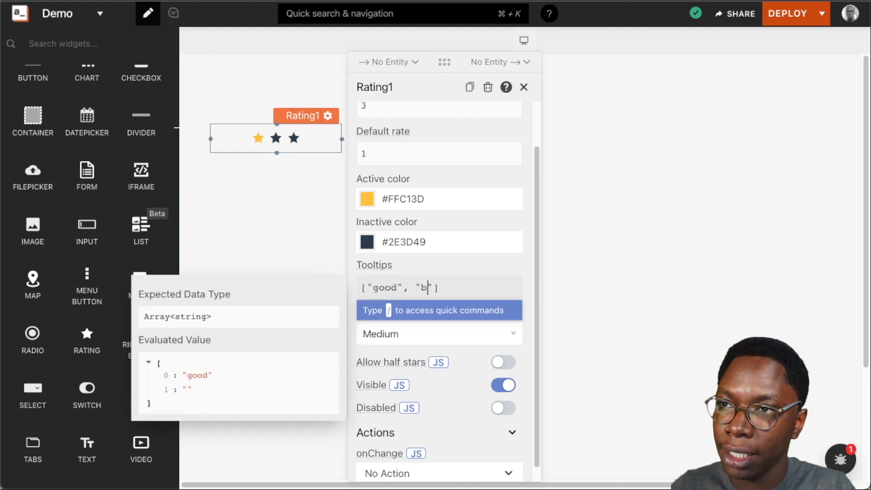
text(etter)
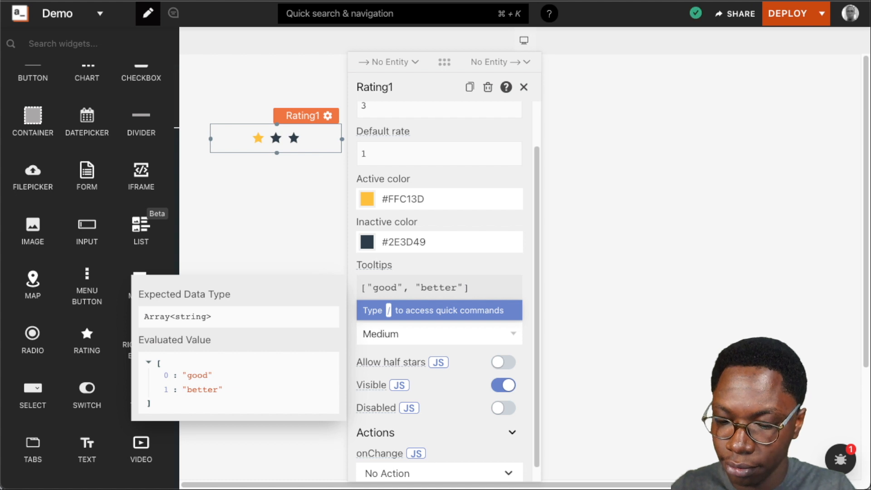
text(","best)
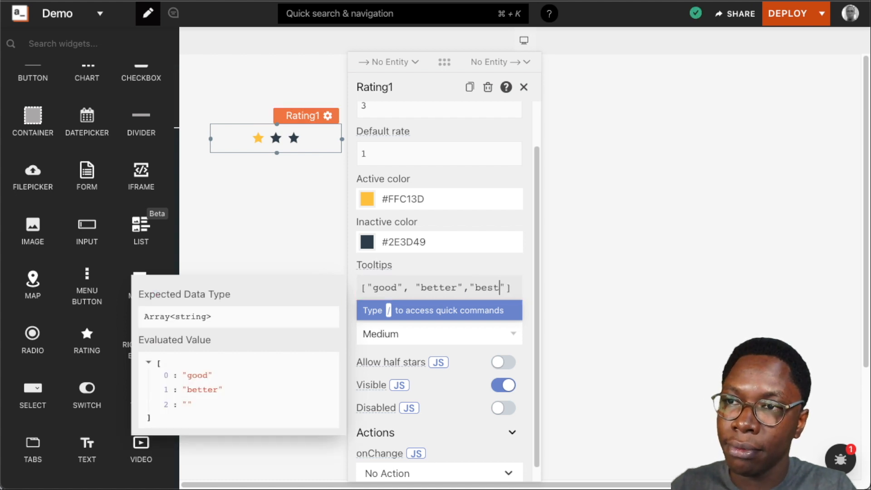
click(312, 200)
mouse_move(258, 144)
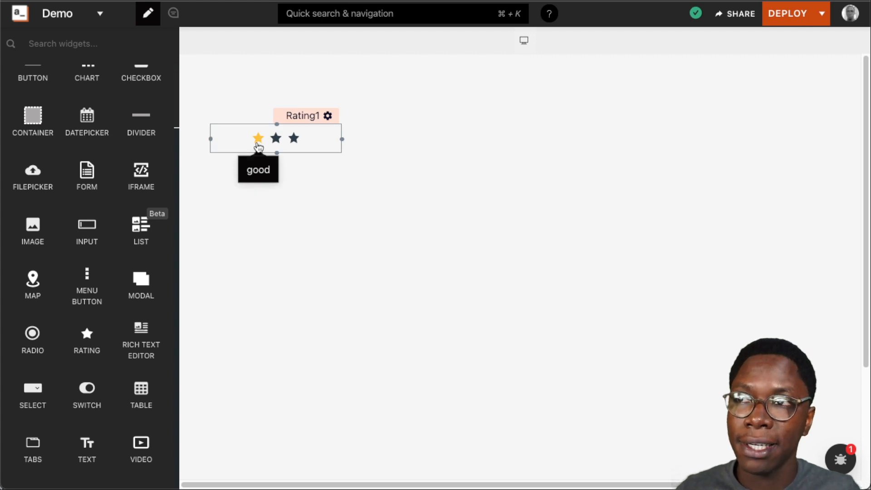
- Try the Large and Small sizes on the Rating widget and return its size to Medium
click(305, 117)
scroll(405, 317, down, 2)
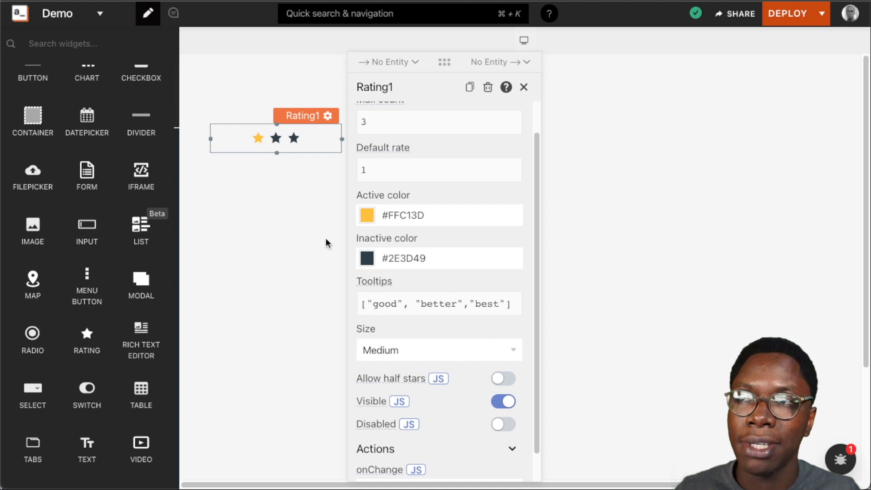
scroll(395, 319, down, 1)
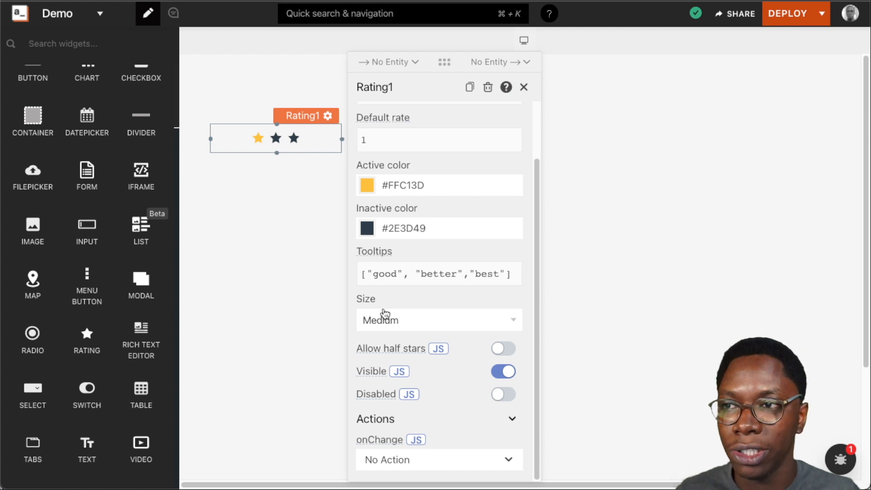
click(382, 325)
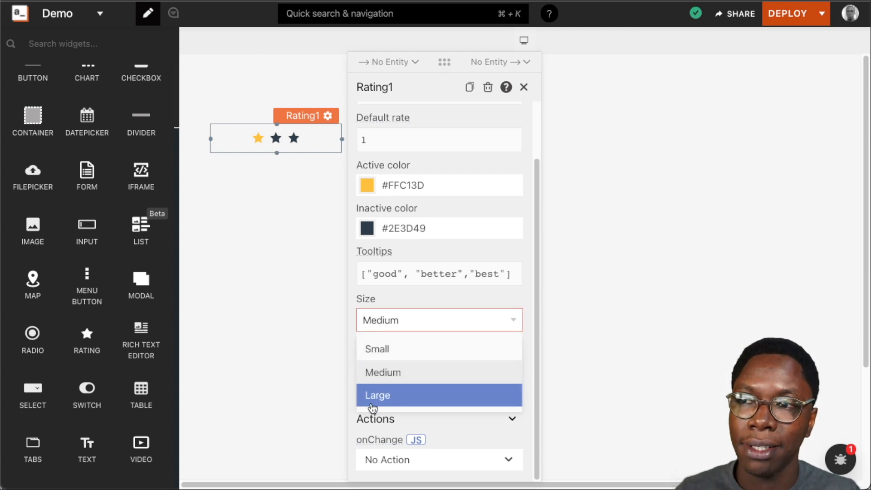
click(394, 405)
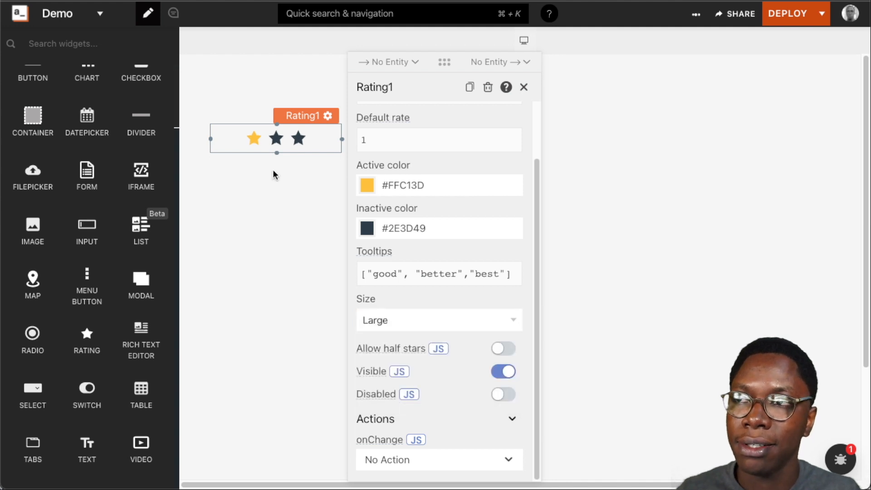
click(390, 325)
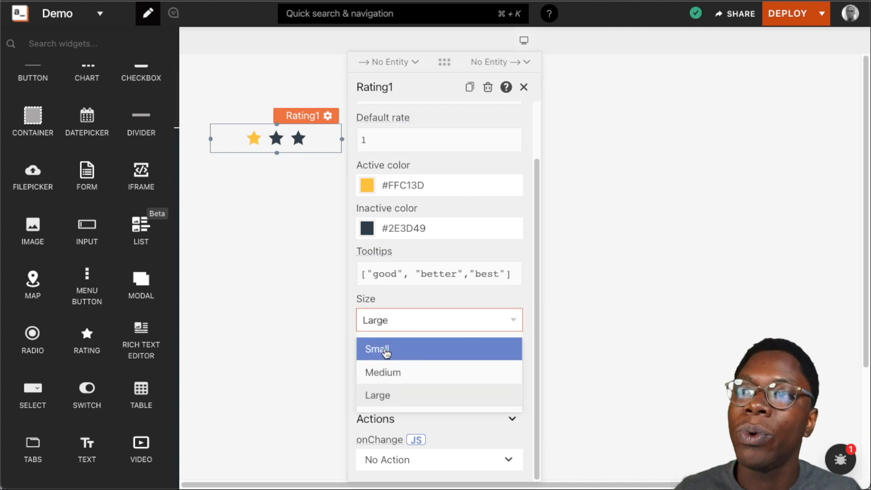
click(386, 350)
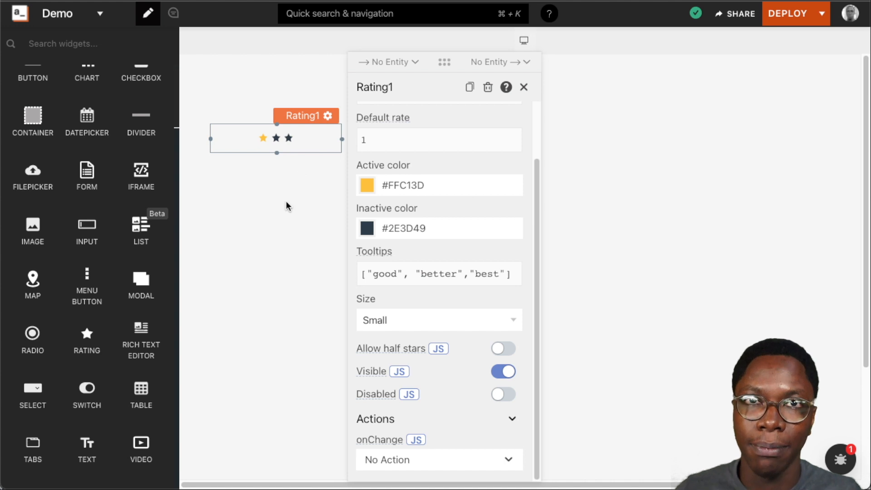
click(402, 329)
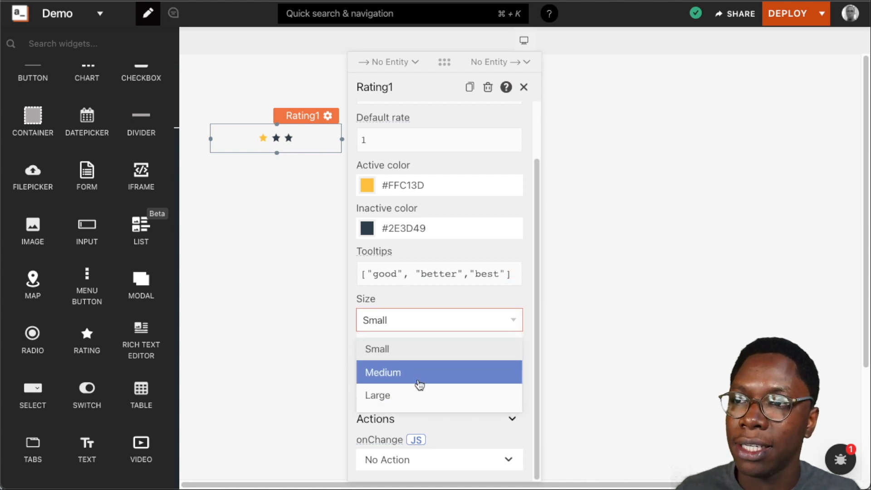
click(414, 374)
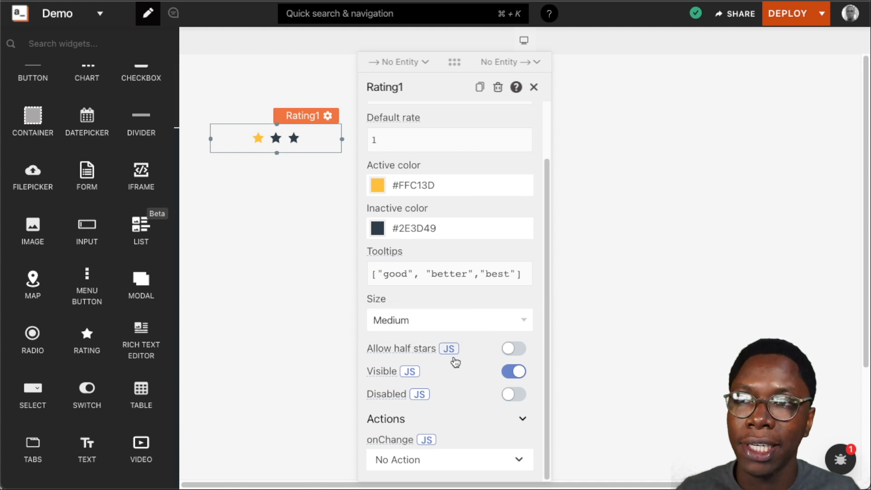
- Allow half stars on the Rating widget and toggle its Disabled setting on and back off
click(513, 350)
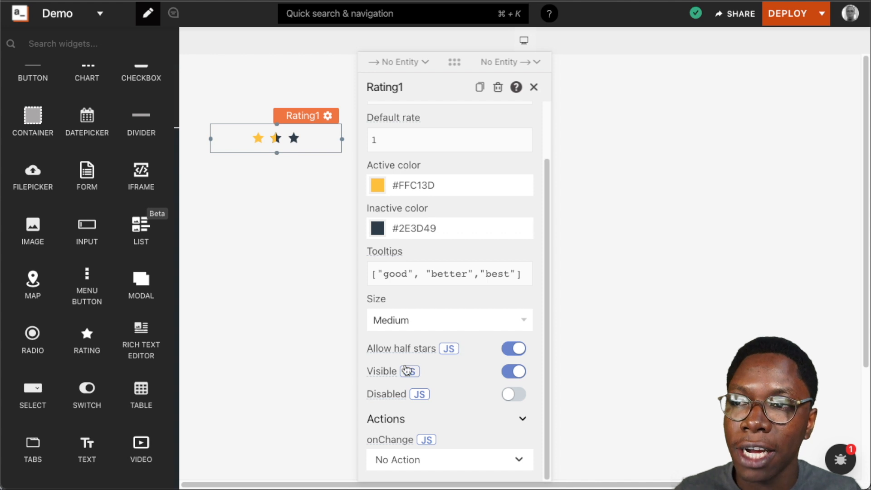
click(515, 398)
click(516, 399)
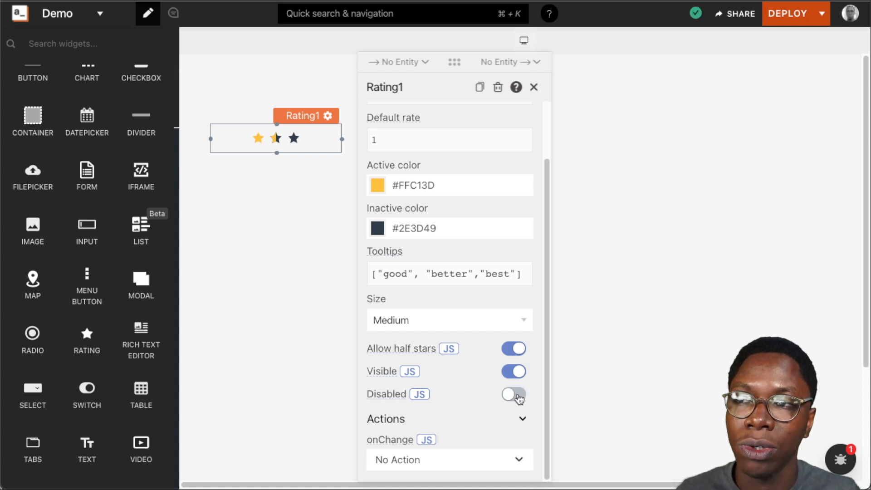
- Switch the Rating widget's Visible setting to JavaScript mode, inspect its expression, and switch it back to the toggle
click(411, 371)
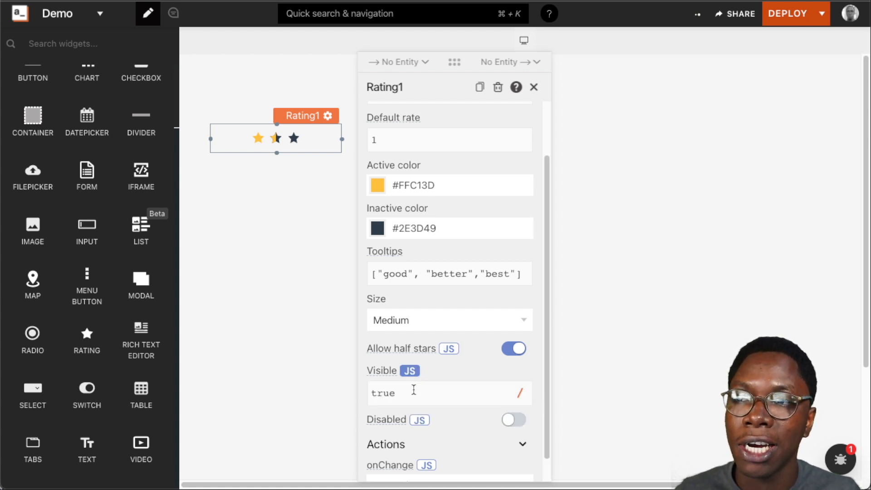
click(413, 390)
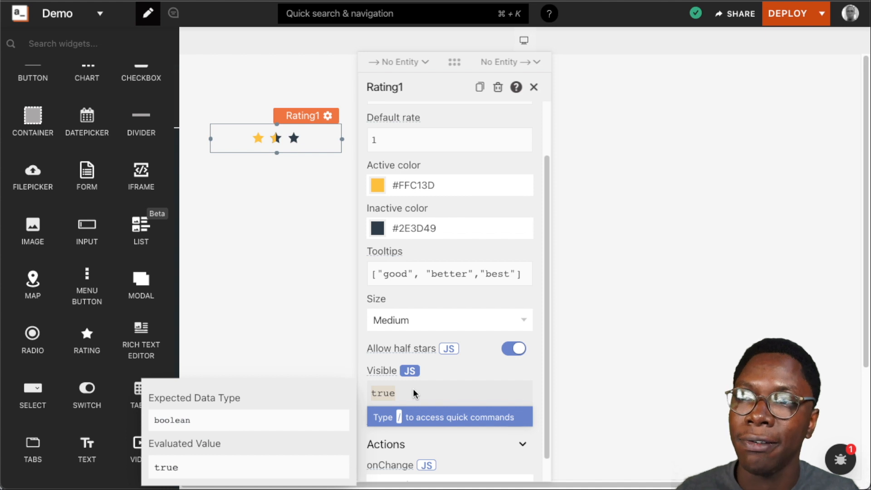
click(409, 371)
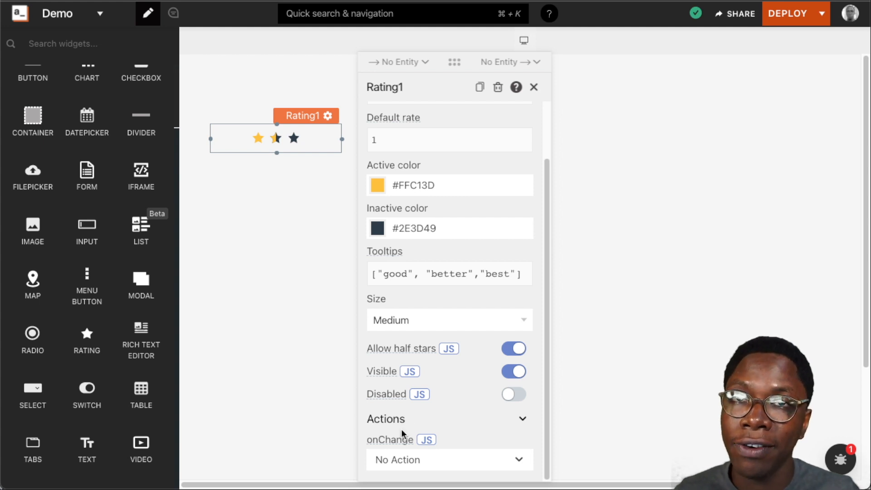
- Review the actions available for the Rating widget's onChange event, then switch the event to JavaScript mode and view its binding suggestions
mouse_move(397, 439)
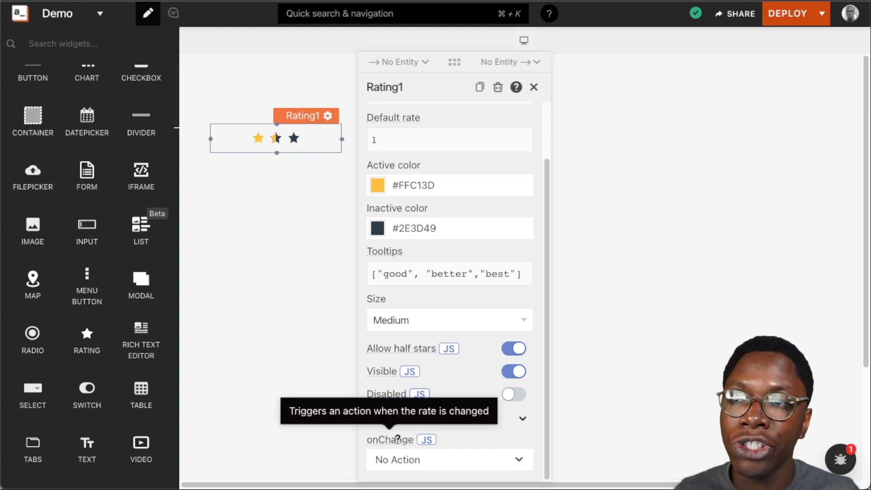
click(398, 460)
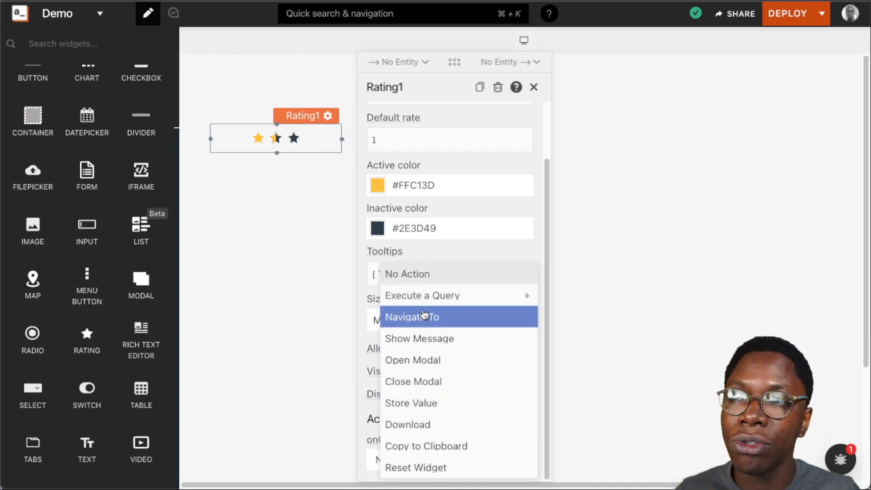
click(365, 442)
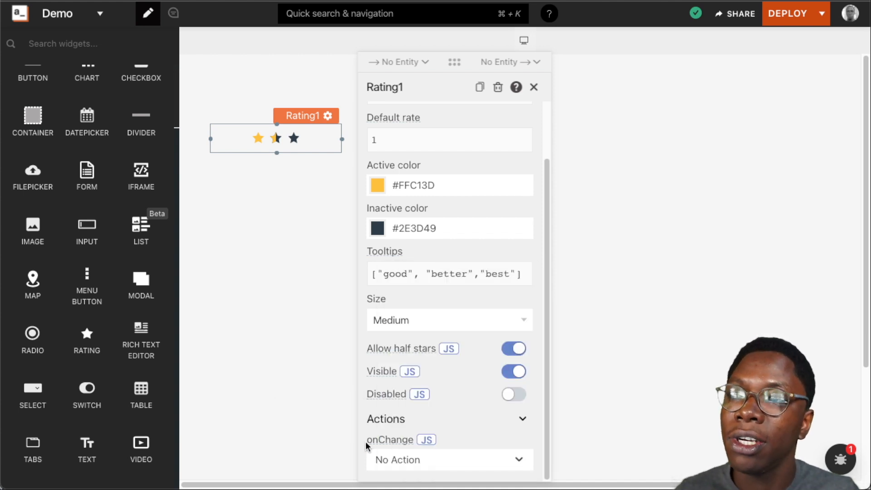
click(427, 439)
click(413, 464)
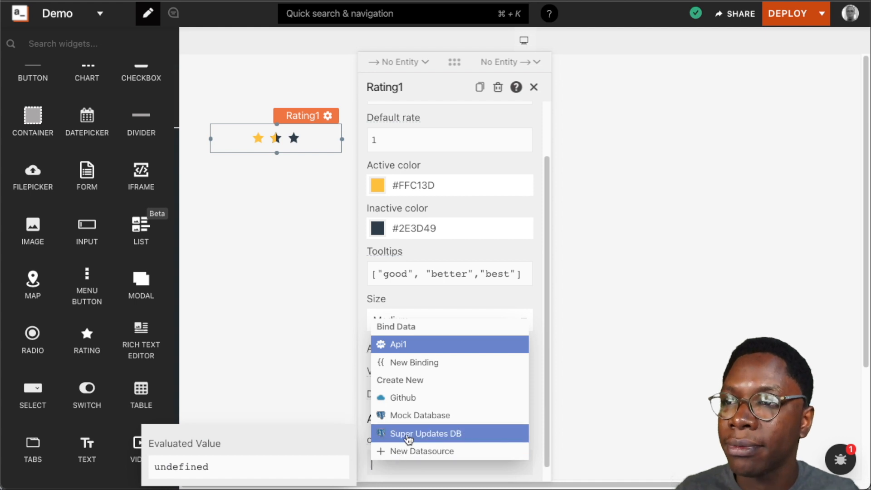
click(302, 349)
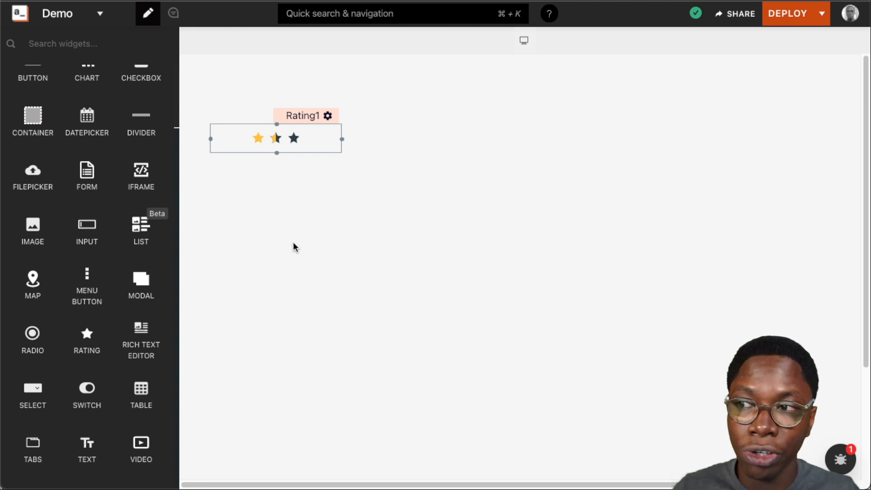
- Add a Text widget to the canvas below the rating and clear its default text
drag(87, 447, 233, 239)
click(458, 162)
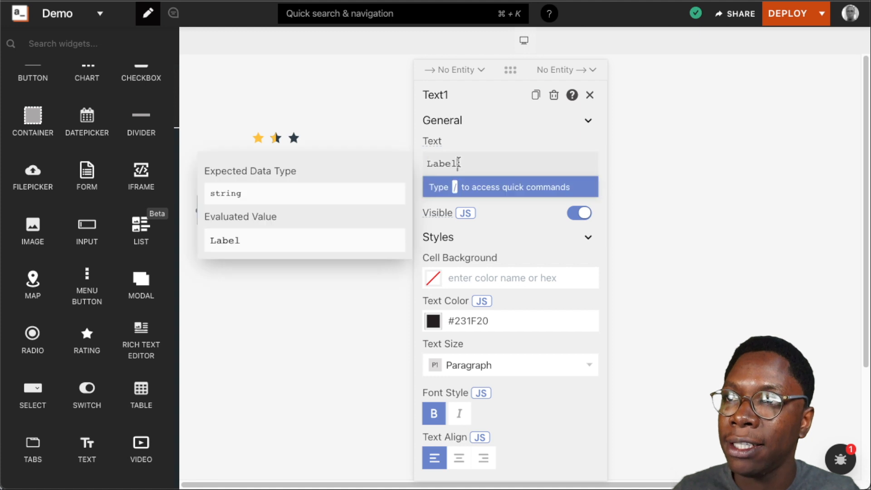
double_click(458, 163)
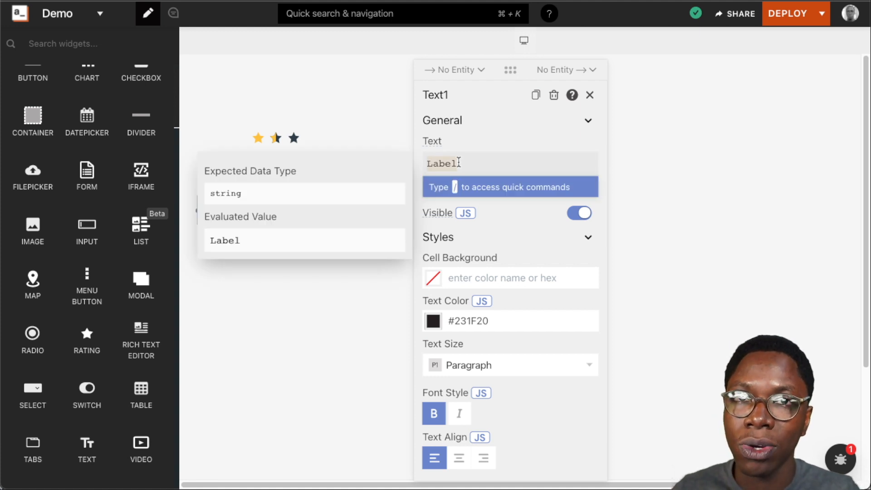
key(BackSpace)
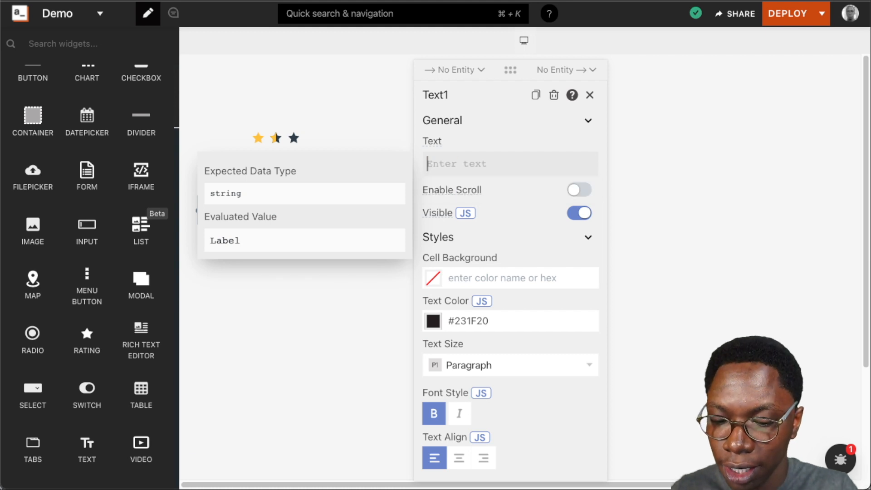
- Bind the Text widget's text to the rating's value with {{Rating1.value}}
text({{)
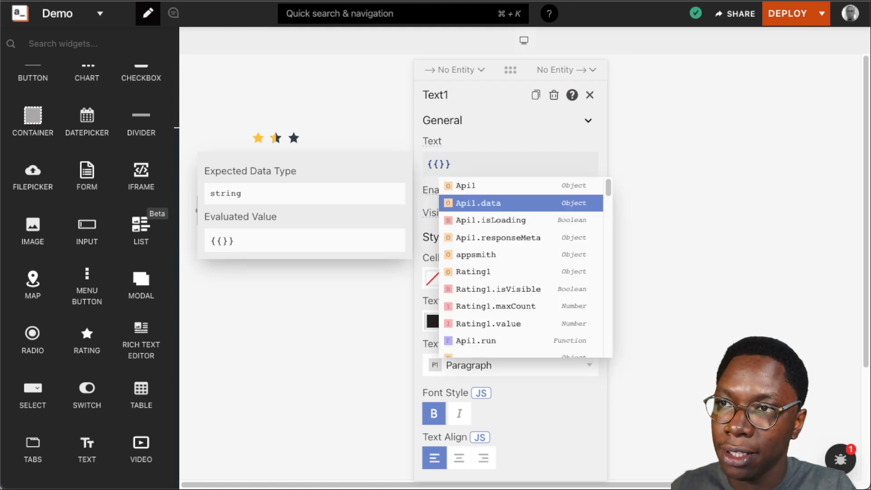
key(BackSpace)
key(BackSpace)
text({{)
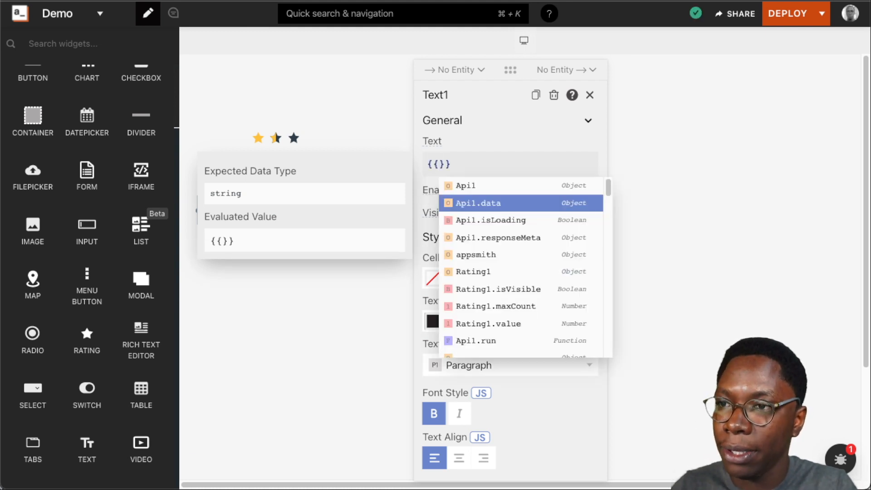
text(R)
key(Up)
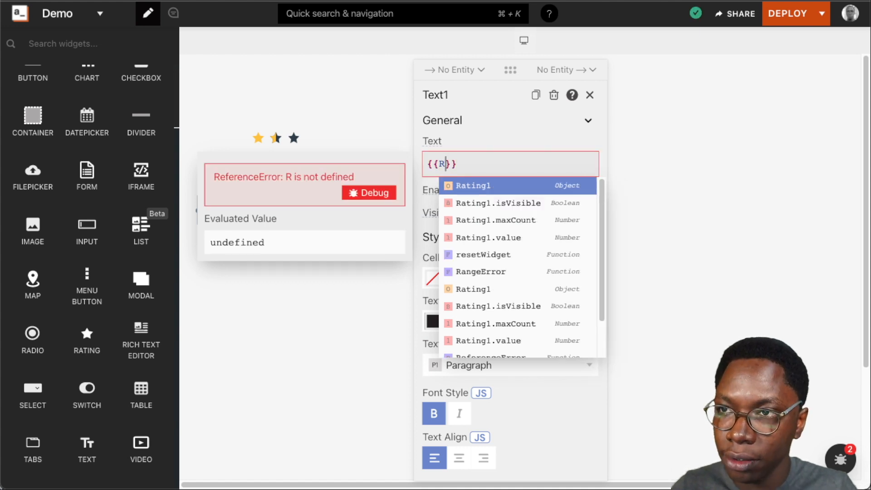
key(Return)
text(.)
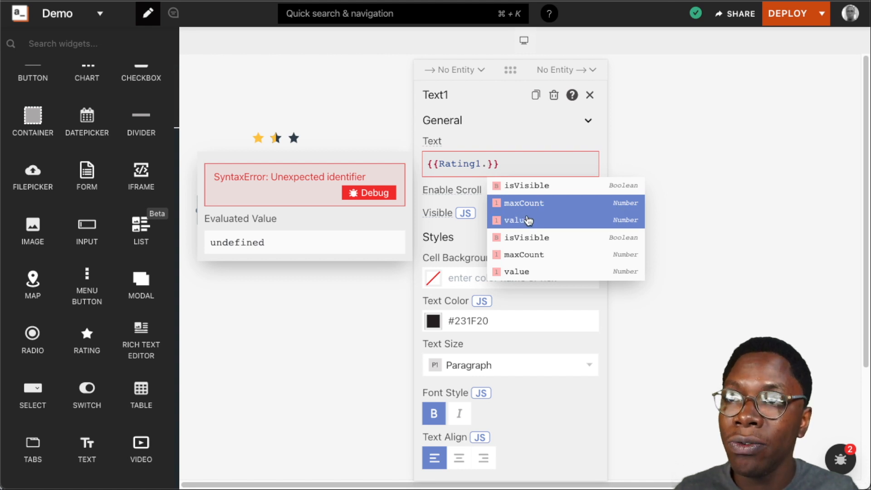
click(552, 223)
click(306, 310)
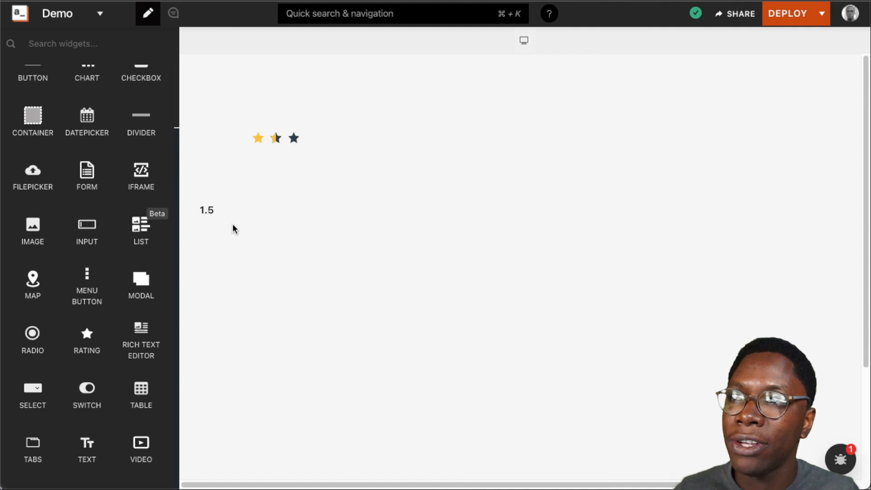
- Rate three full stars on the canvas to test the bound Text widget
click(297, 142)
click(295, 140)
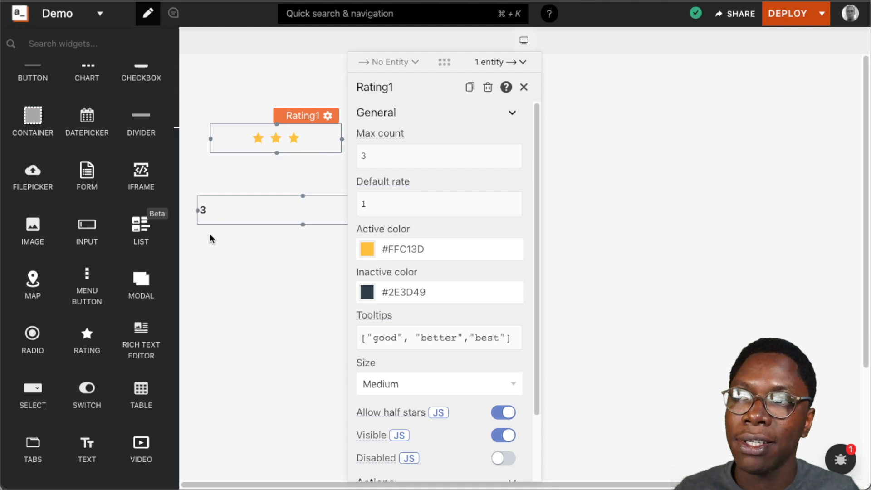
click(216, 266)
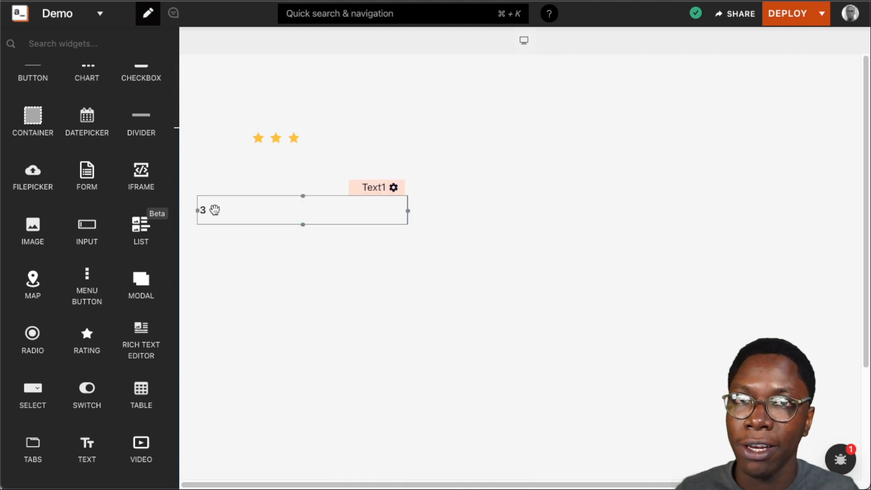
- Review the Rating widget's properties and the Text widget's binding expression with its evaluated value
click(297, 143)
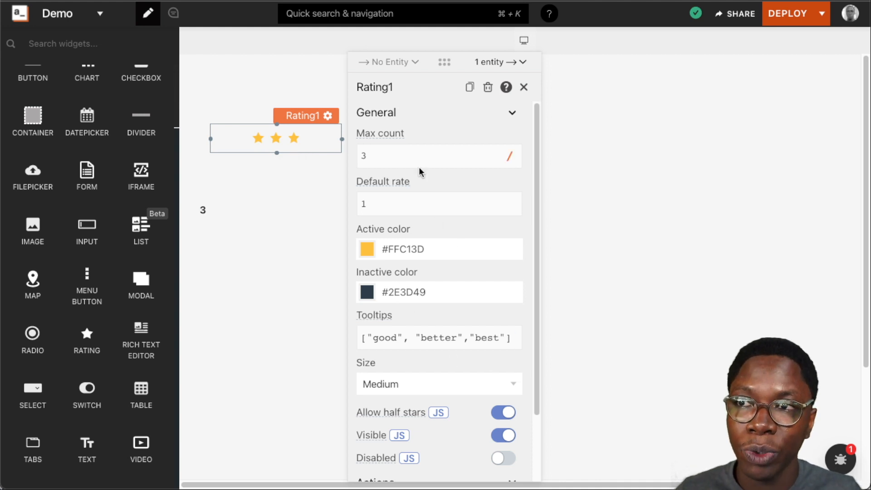
click(274, 317)
click(266, 206)
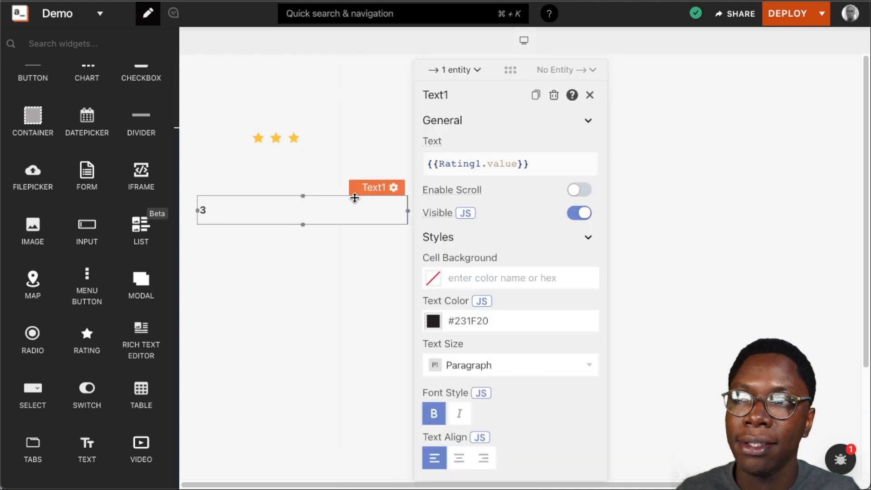
click(499, 164)
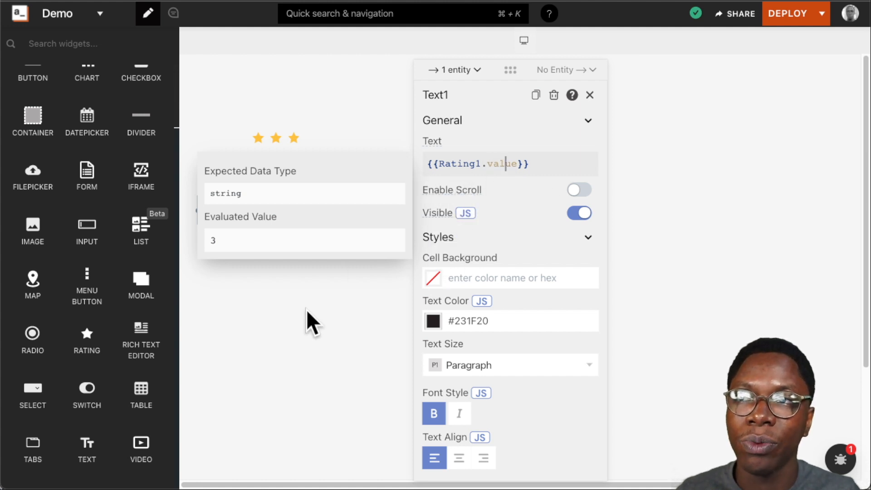
click(305, 326)
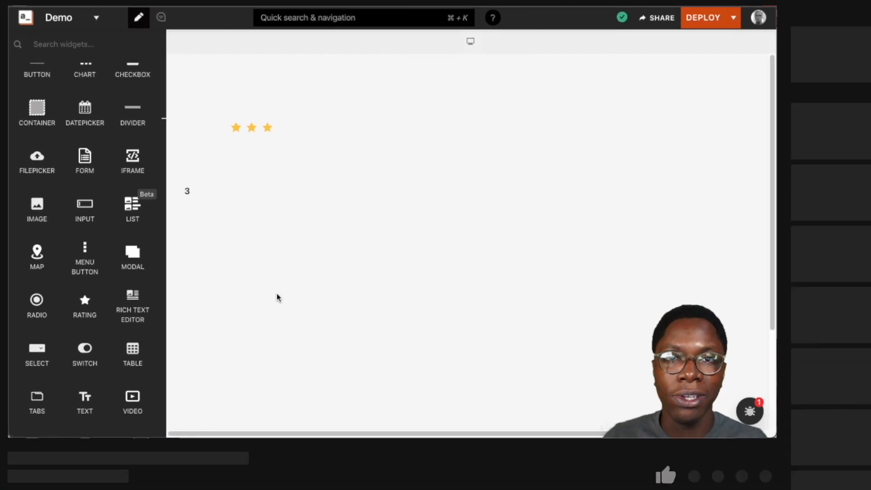